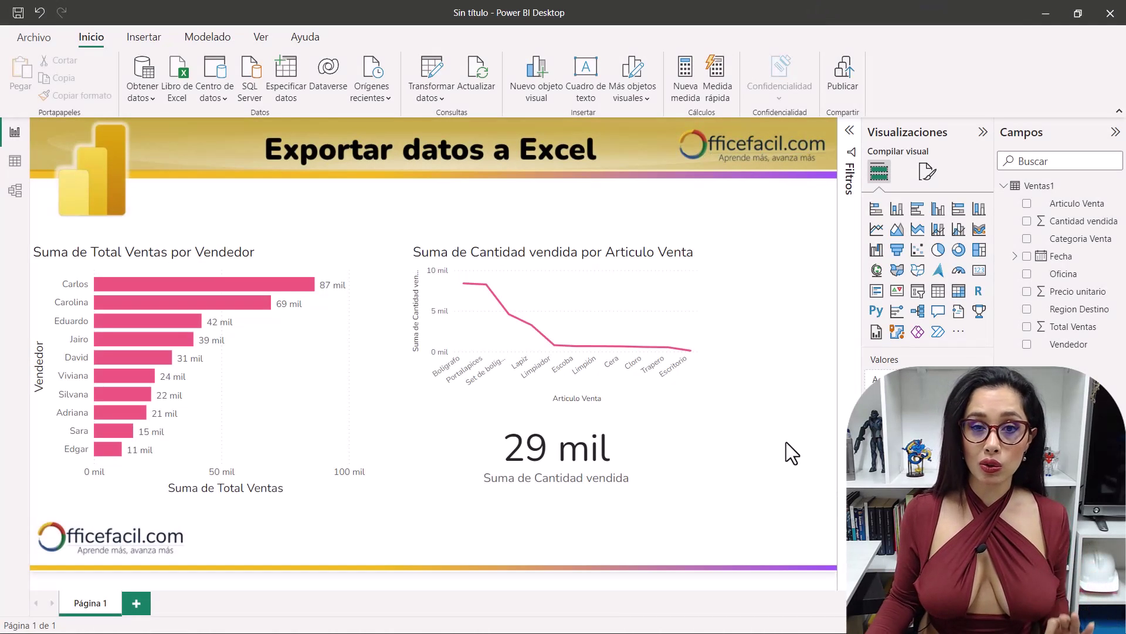
# Switch to Data view to list the Ventas1 table's 1,000 sales rows
pyautogui.click(16, 162)
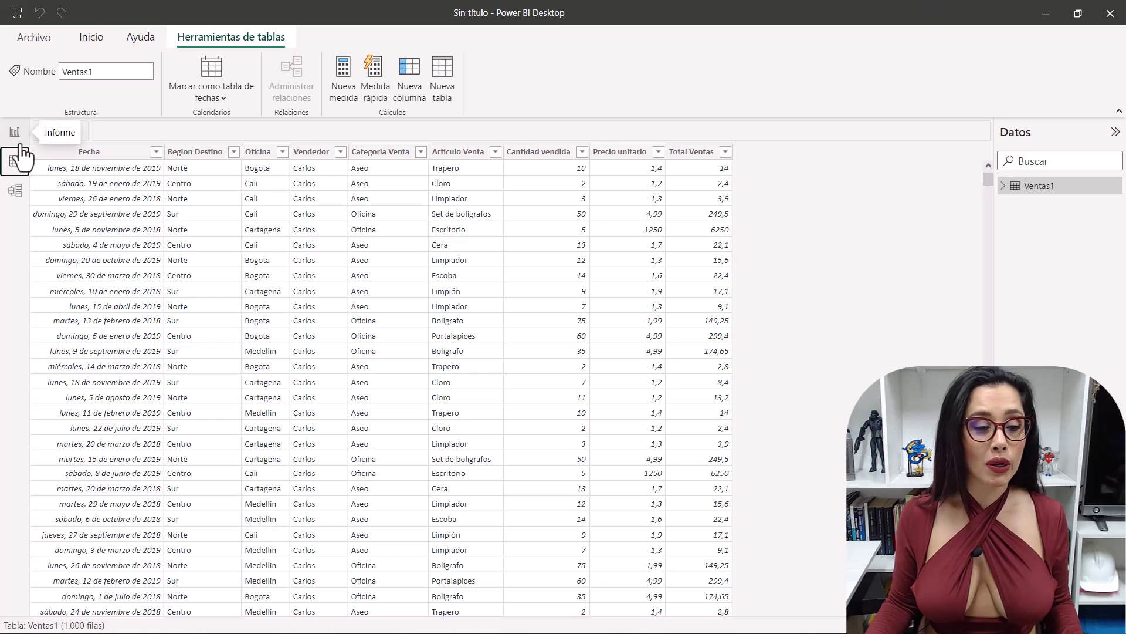
# Return to Report view showing the Total Ventas por Vendedor and Cantidad vendida charts
pyautogui.click(21, 146)
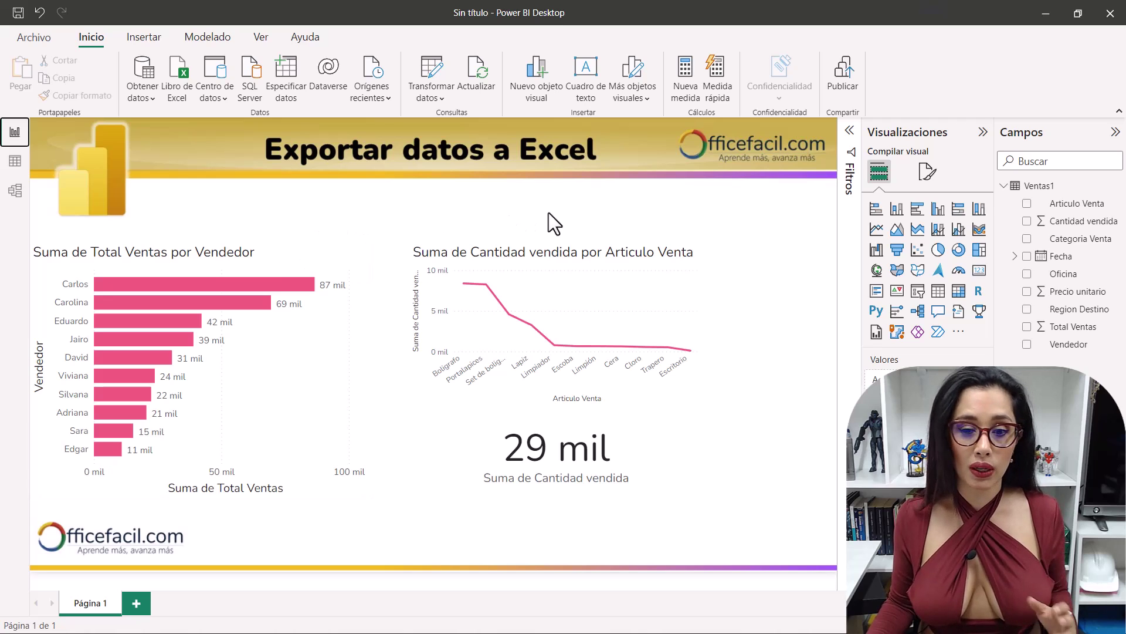
pyautogui.moveTo(952, 212)
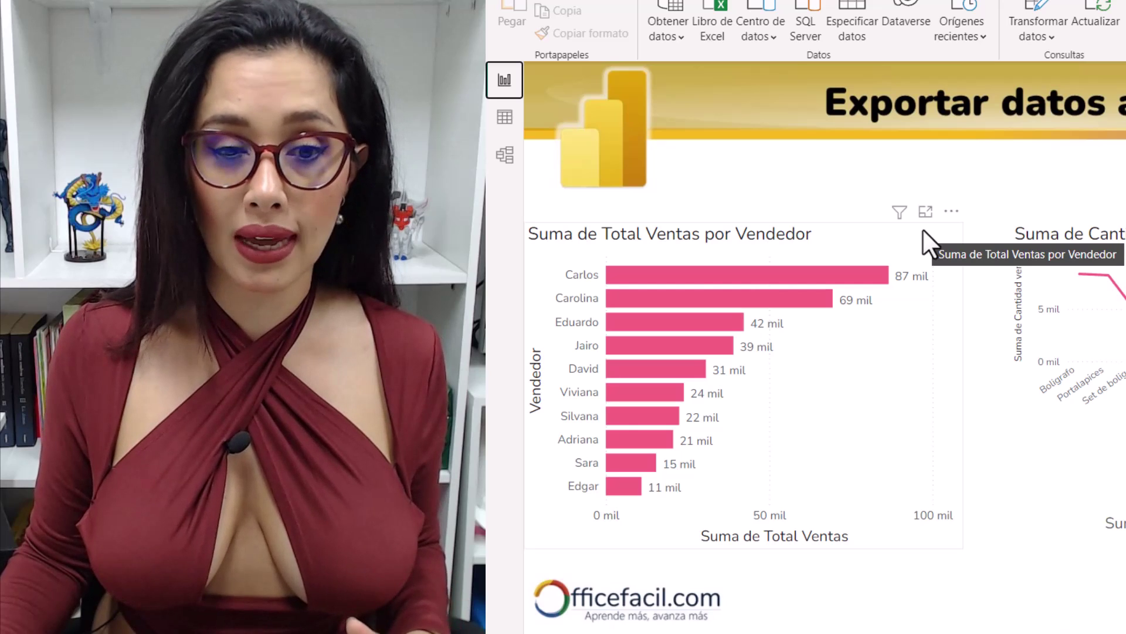
# Export the Suma de Total Ventas por Vendedor chart data as CSV file 'resumen vendedor'
pyautogui.click(953, 221)
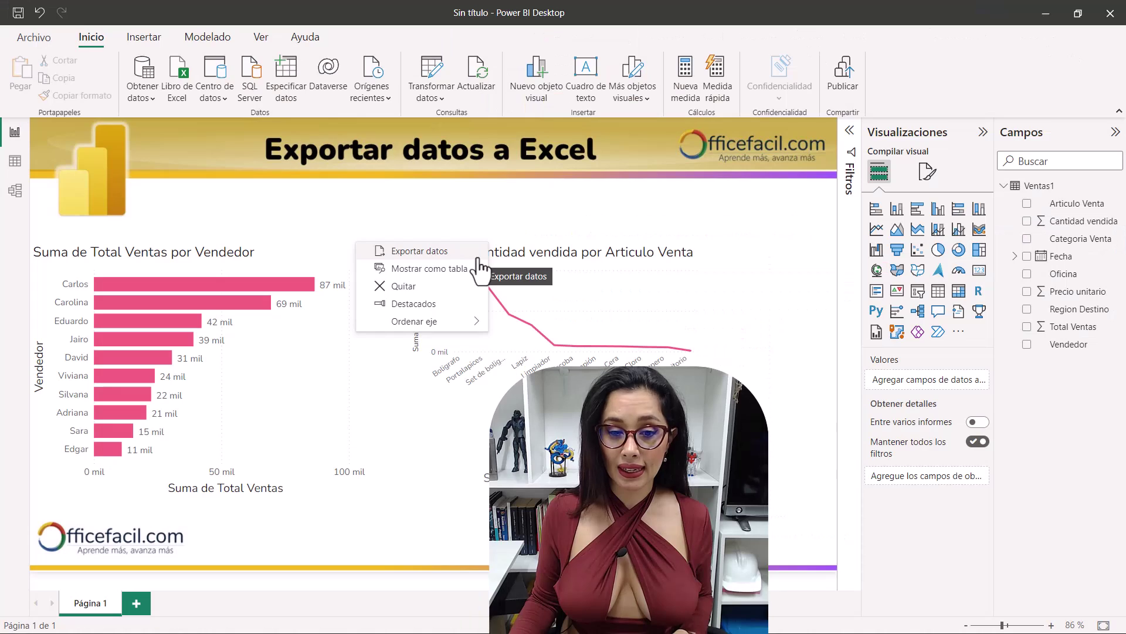
pyautogui.click(480, 252)
pyautogui.write('resumen vendedor')
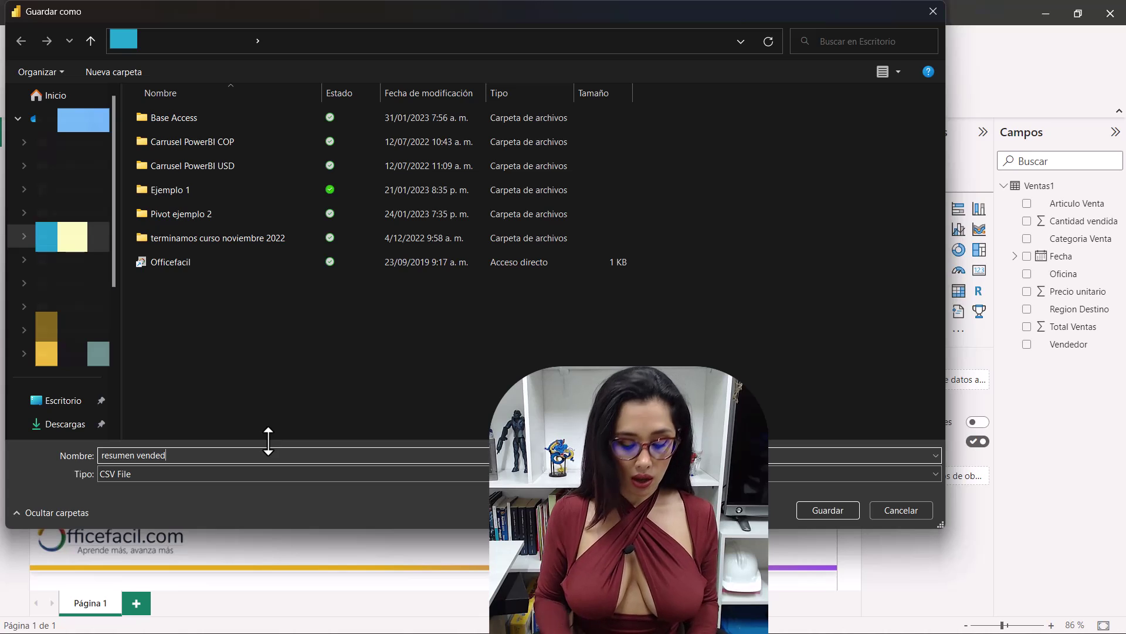
pyautogui.click(144, 496)
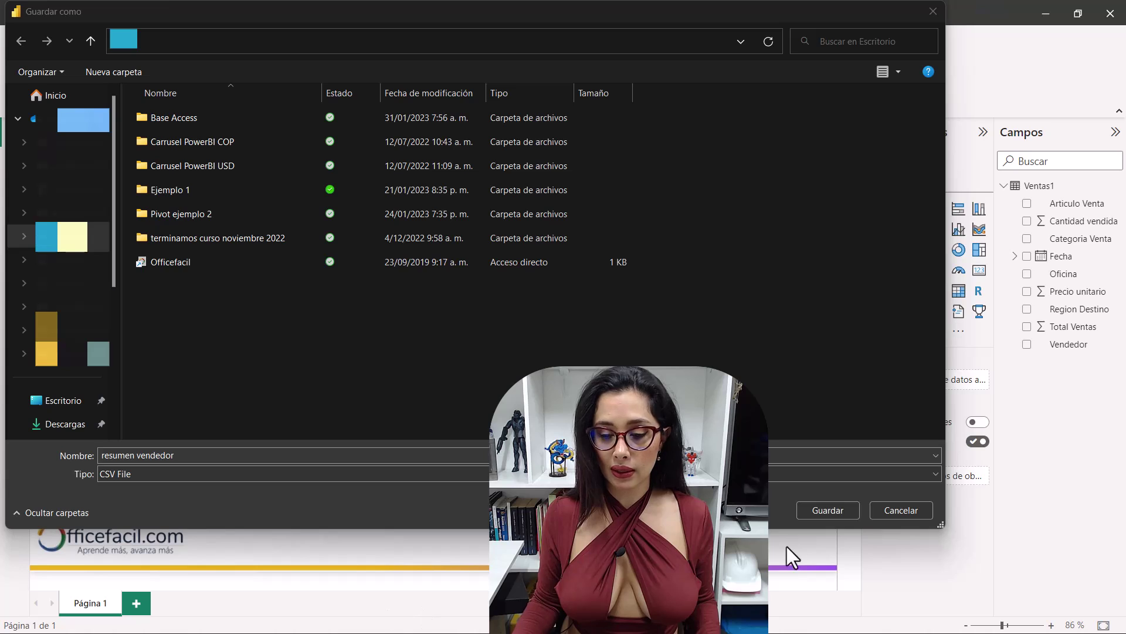
pyautogui.click(847, 508)
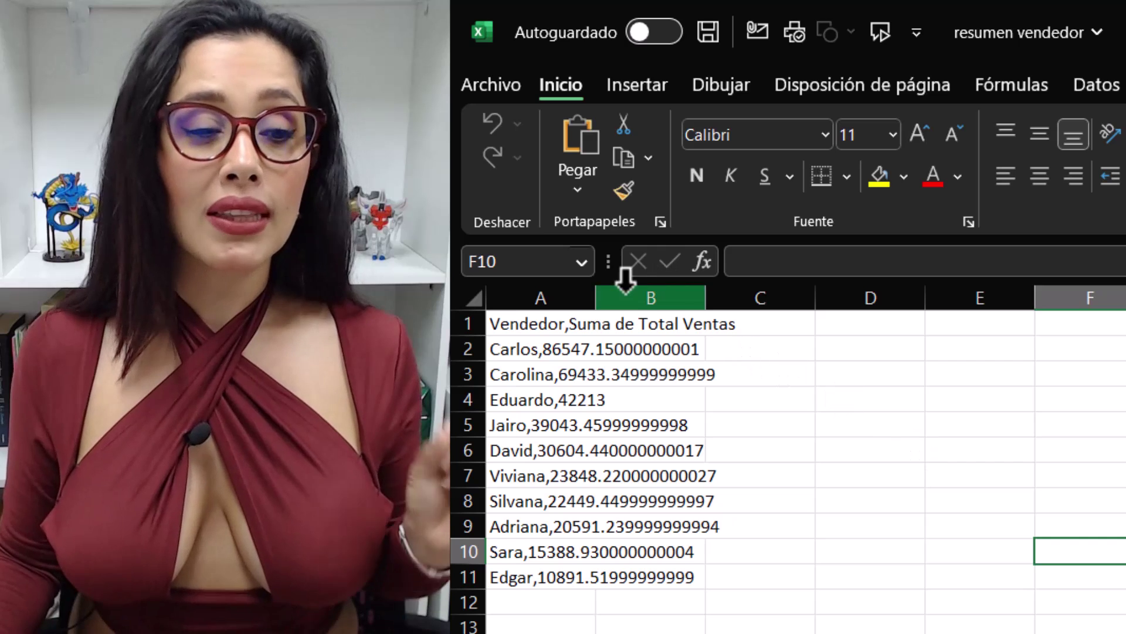
# Select column A in Excel to review the ten sellers' exported totals
pyautogui.click(581, 296)
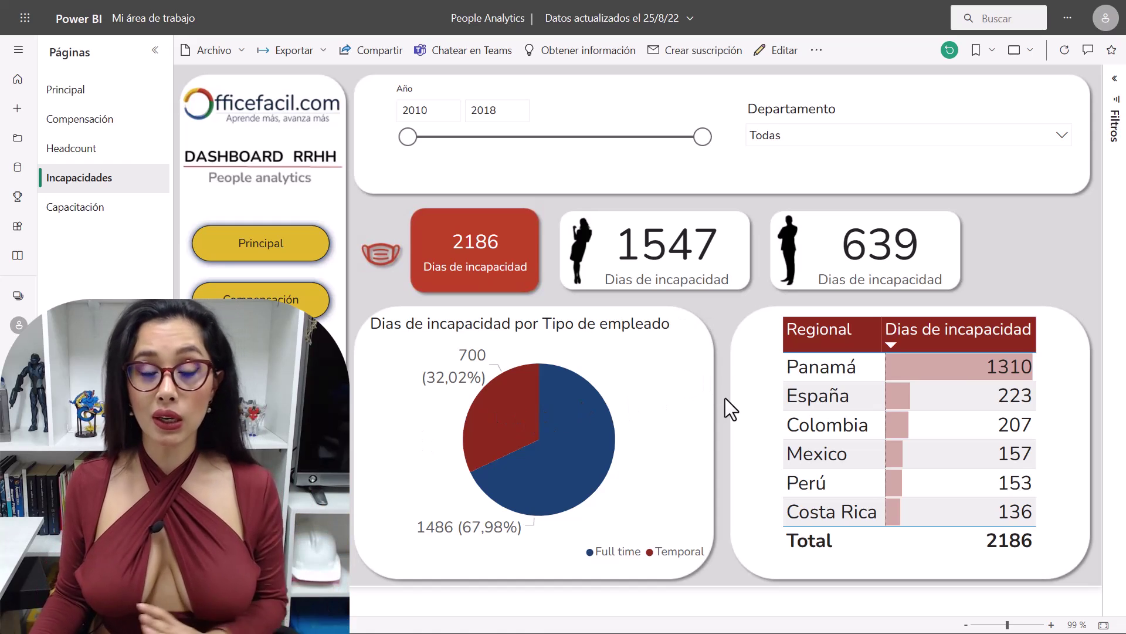
pyautogui.moveTo(534, 440)
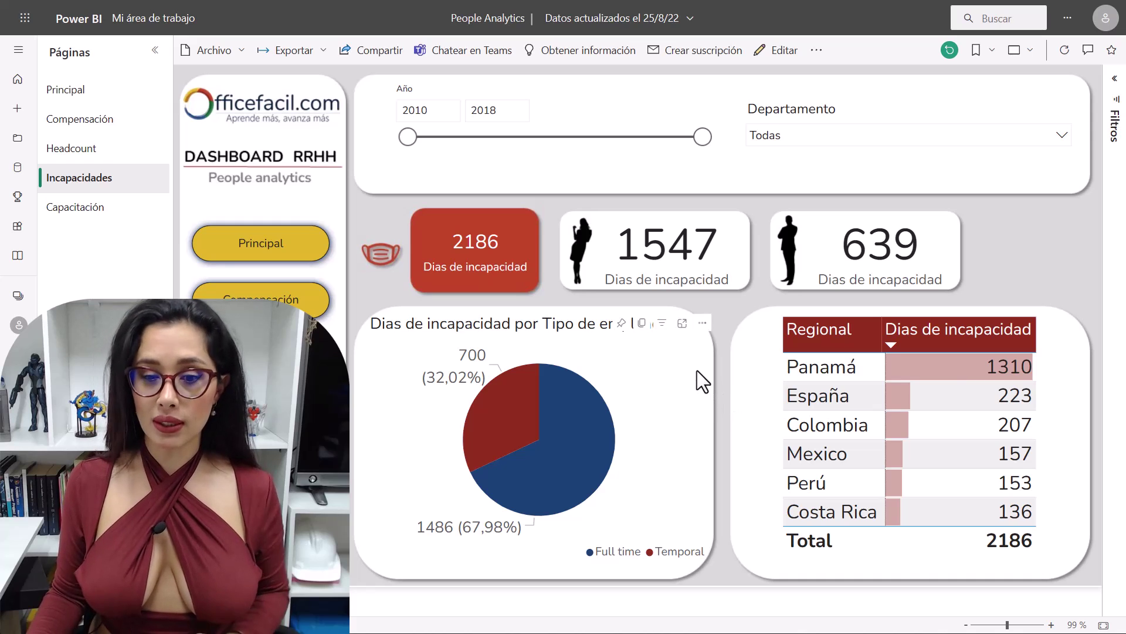
# Open Exportar datos for the Dias de incapacidad por Tipo de empleado pie chart
pyautogui.click(702, 323)
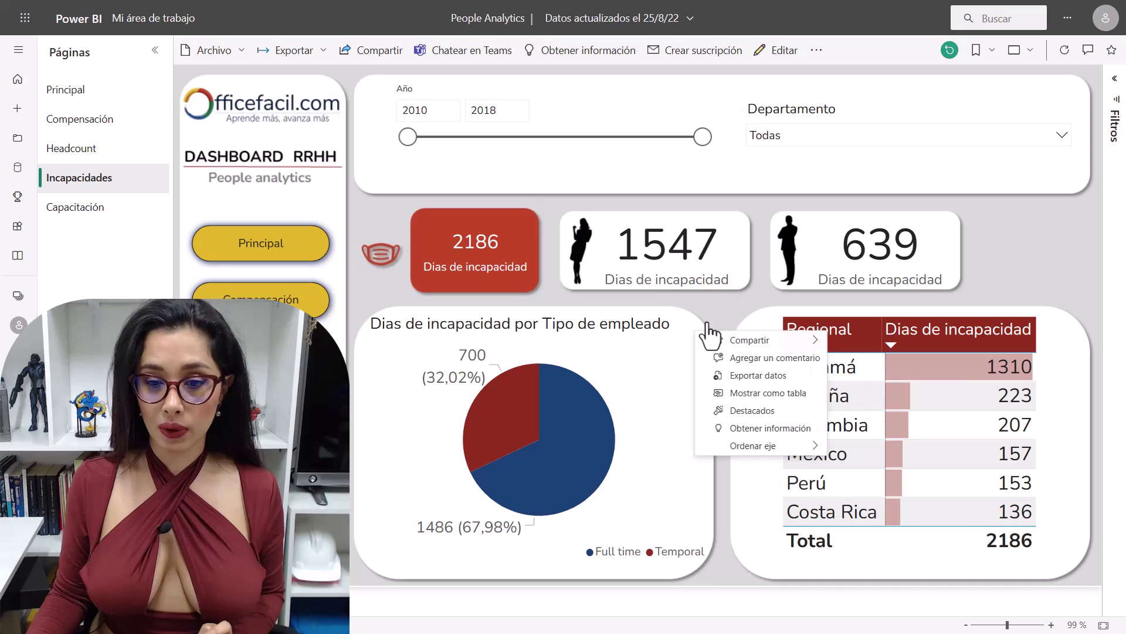
pyautogui.moveTo(750, 340)
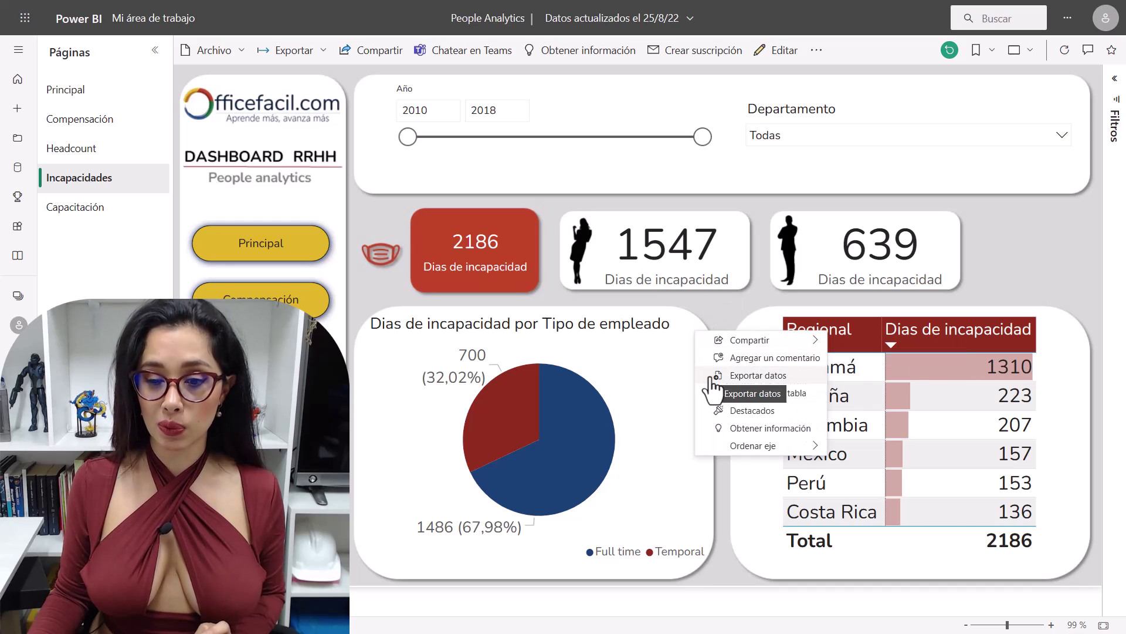
pyautogui.click(704, 380)
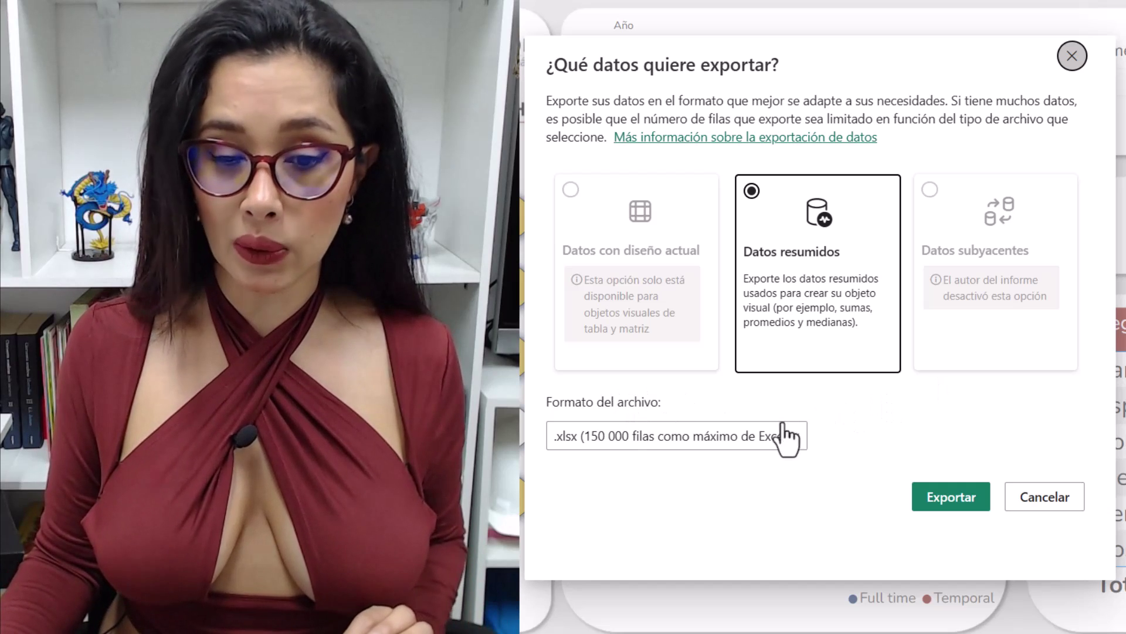
# Export the pie chart's summarized data, keeping the .xlsx file format
pyautogui.click(789, 437)
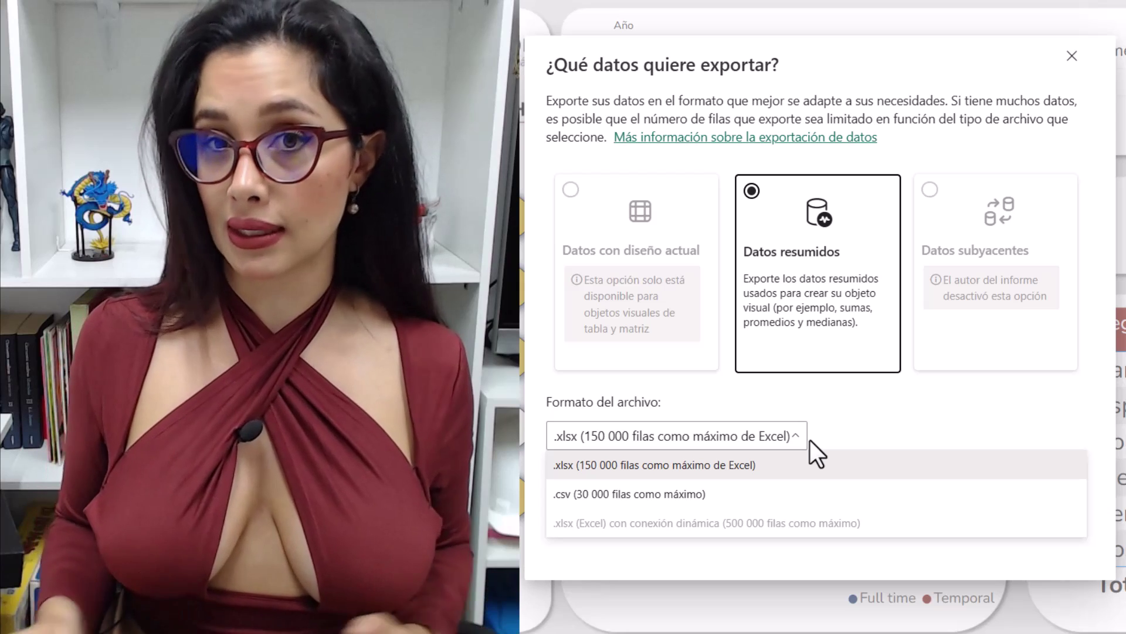
pyautogui.click(748, 479)
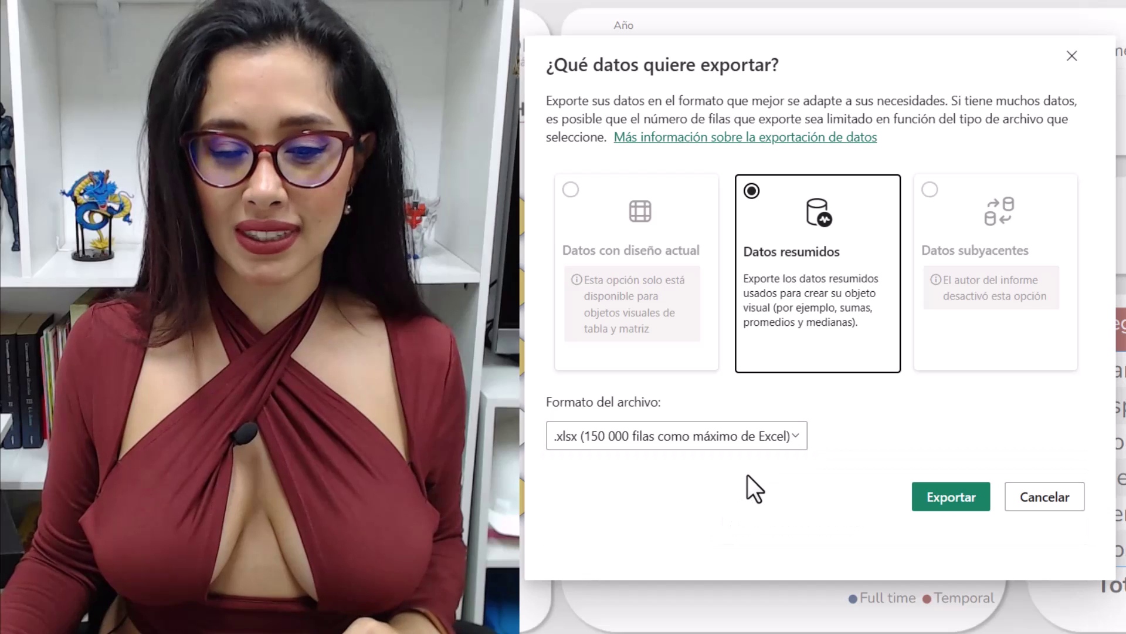
pyautogui.click(954, 504)
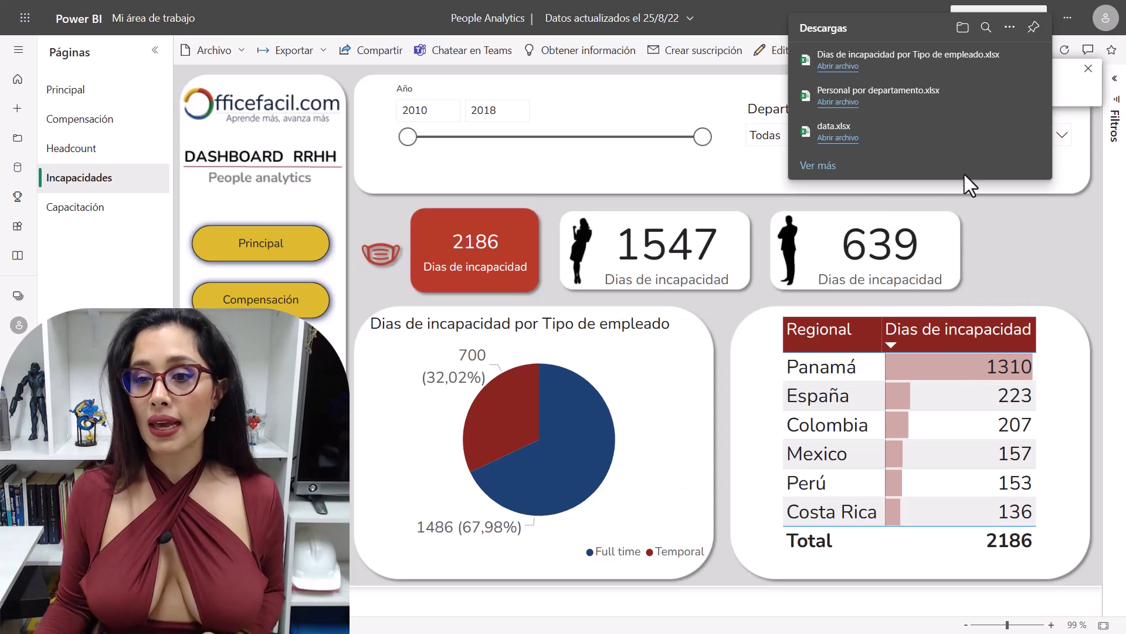
# Open the downloaded workbook in Excel and select A3:B5 (Full time 1486, Temporal 700)
pyautogui.click(854, 67)
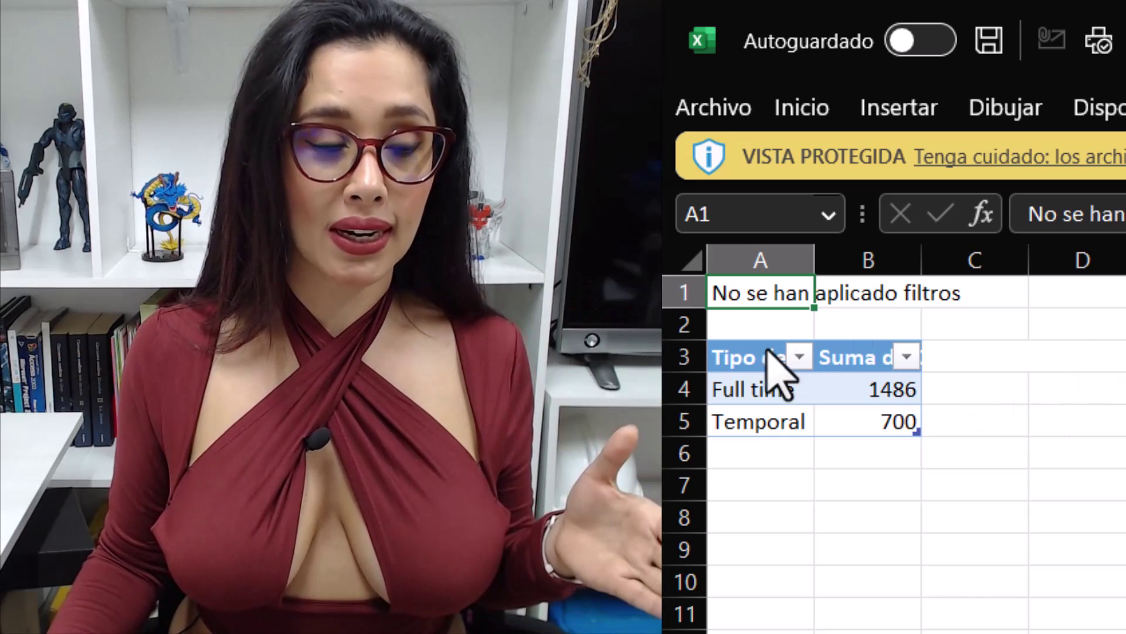
pyautogui.moveTo(754, 355); pyautogui.dragTo(903, 434)
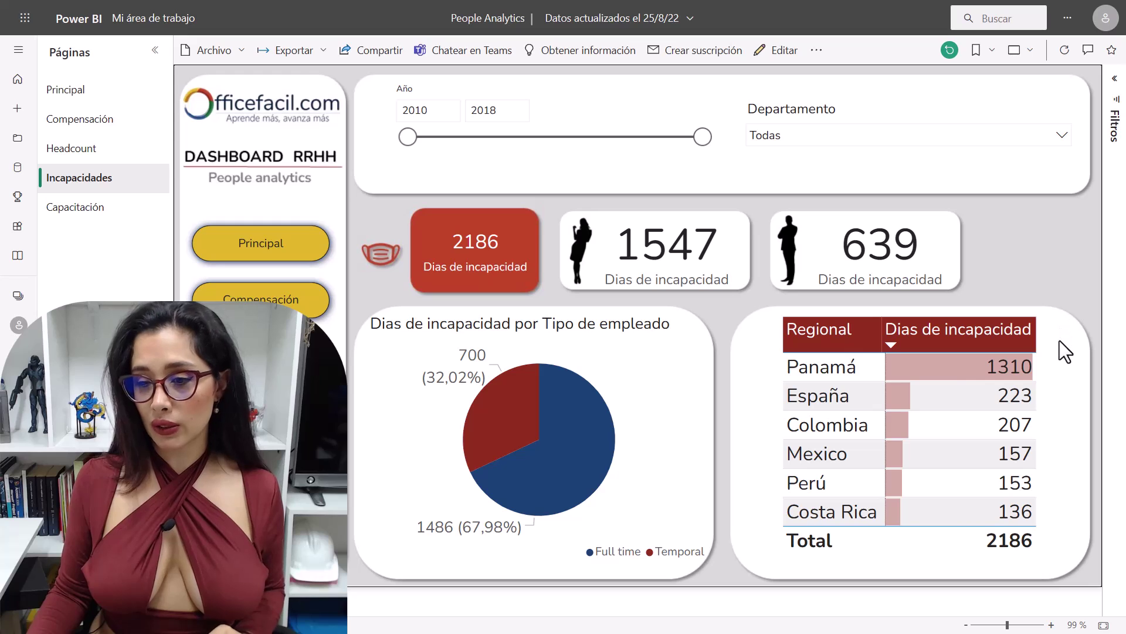
pyautogui.moveTo(1033, 329)
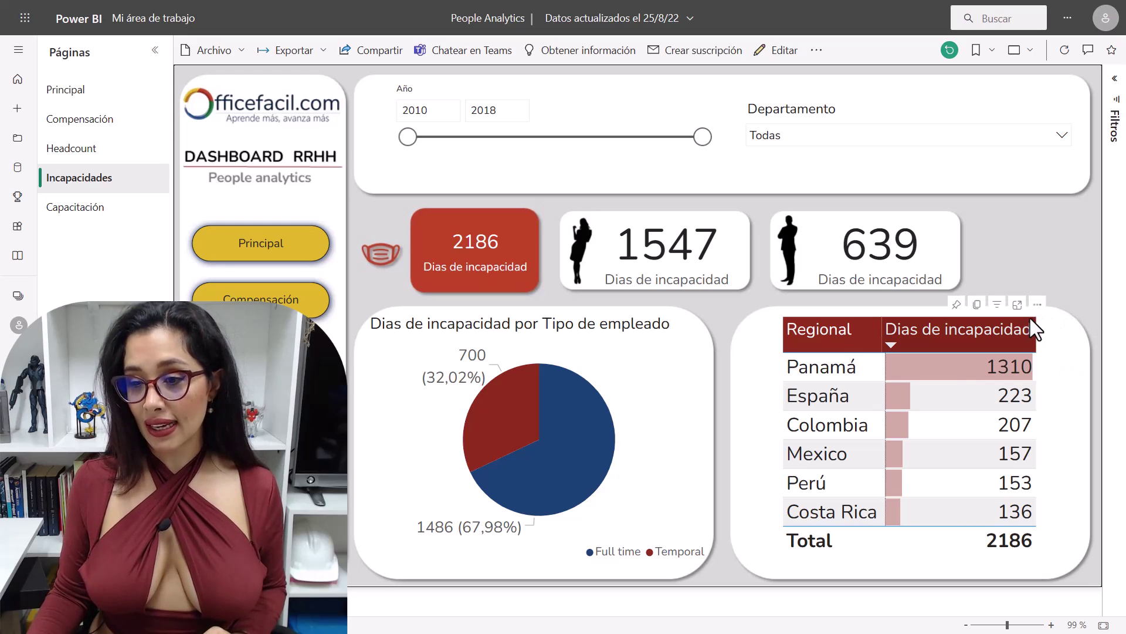
# Open Exportar datos from the Regional table's Más opciones menu
pyautogui.click(1037, 305)
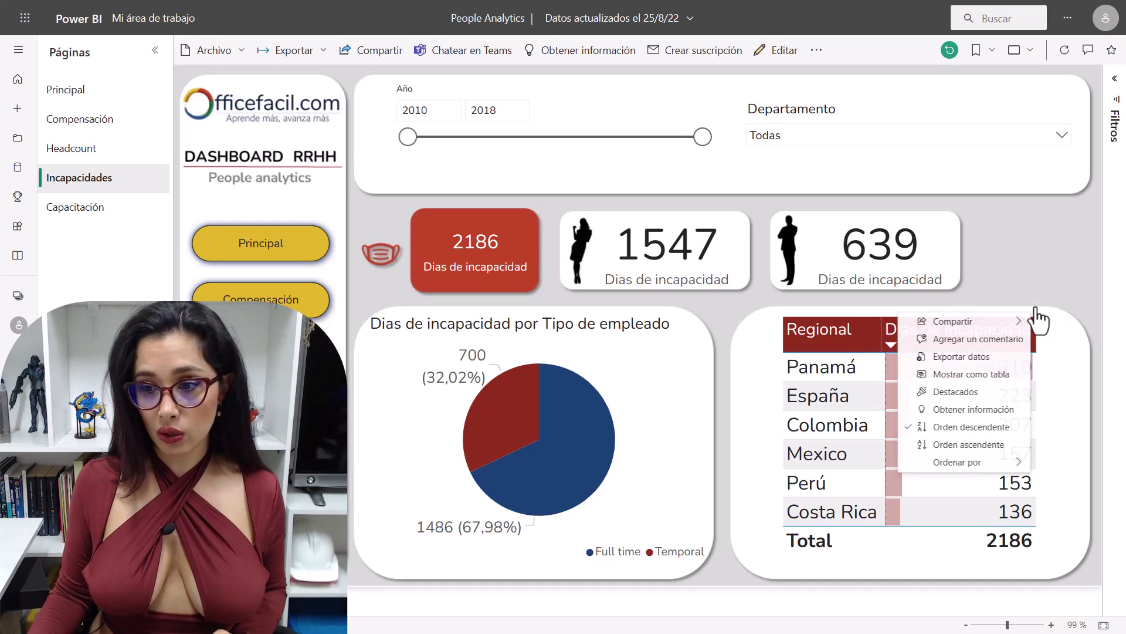
pyautogui.click(1009, 359)
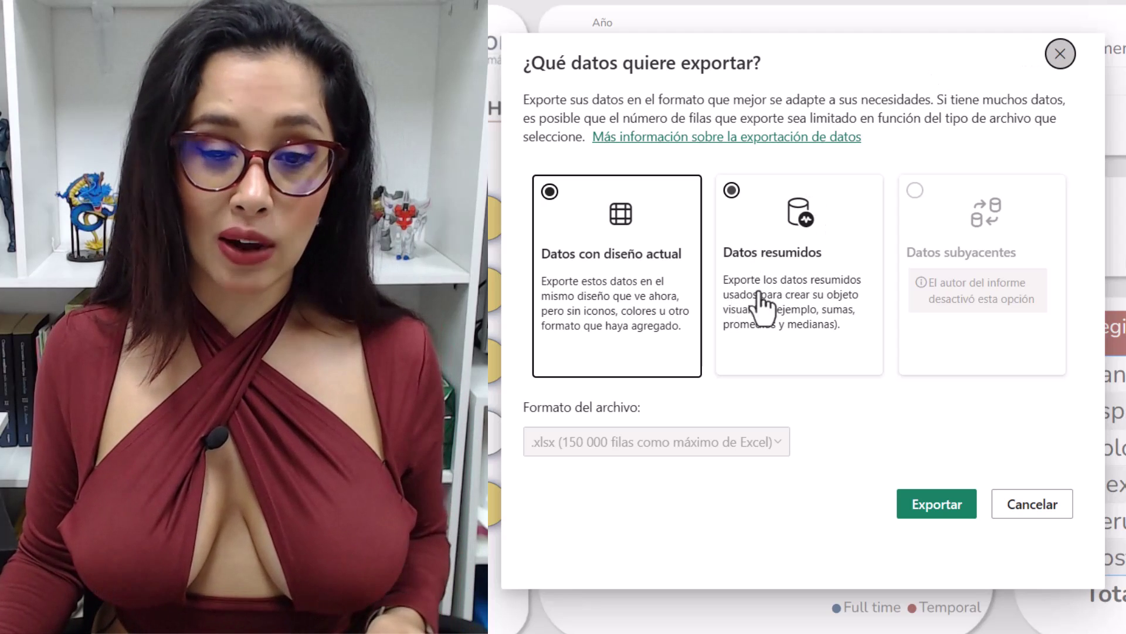
# Choose Datos resumidos for the Regional table export and review the .xlsx format options
pyautogui.click(783, 290)
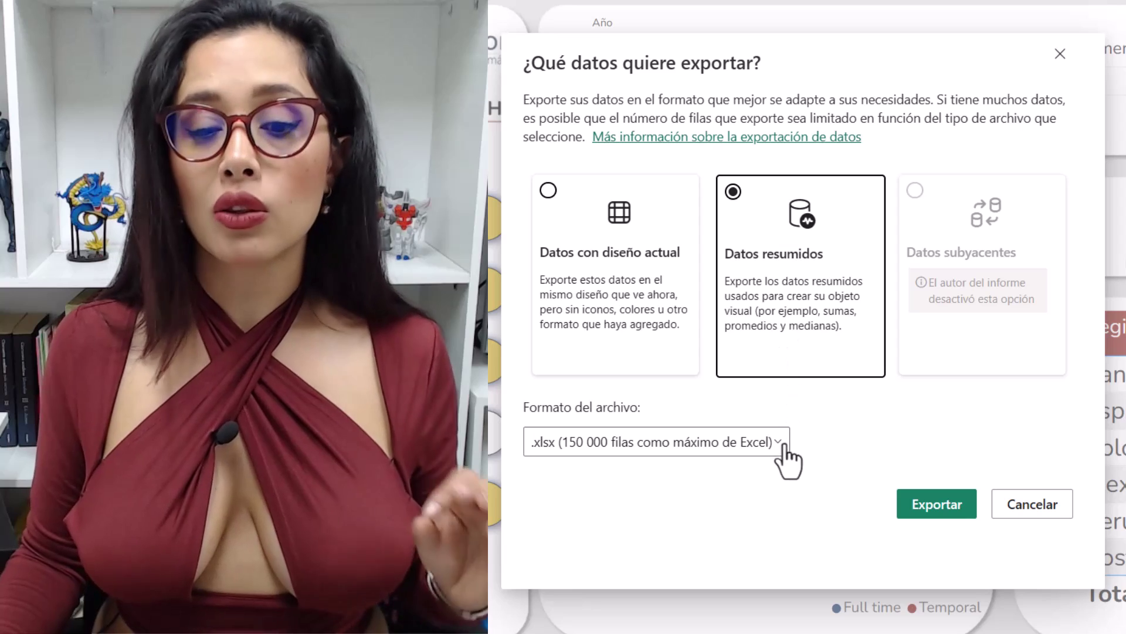
pyautogui.click(781, 446)
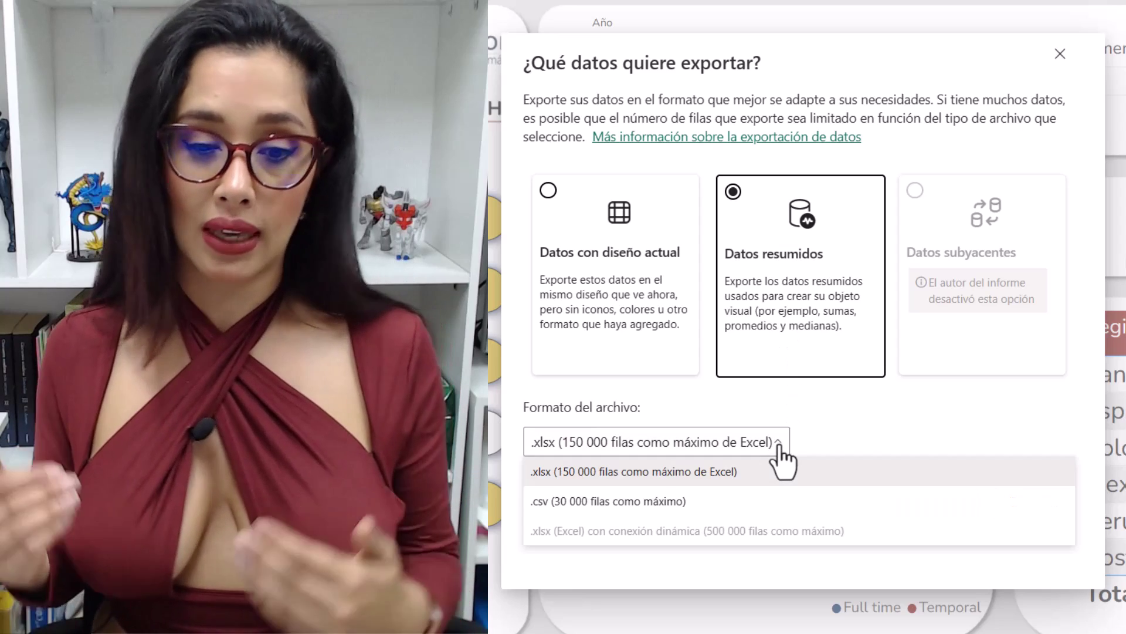